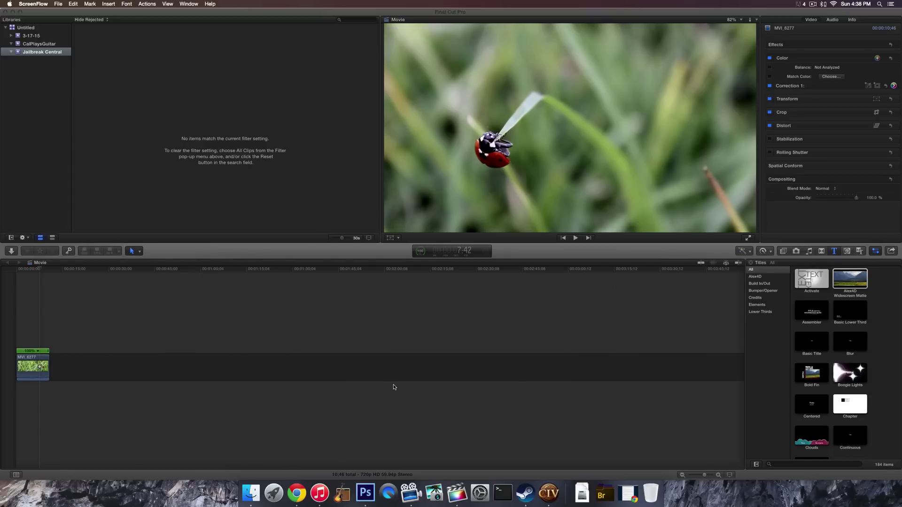
Step: Preview the Alex4D Widescreen Matte title, then park the playhead near the start of MVI_6277
click(850, 282)
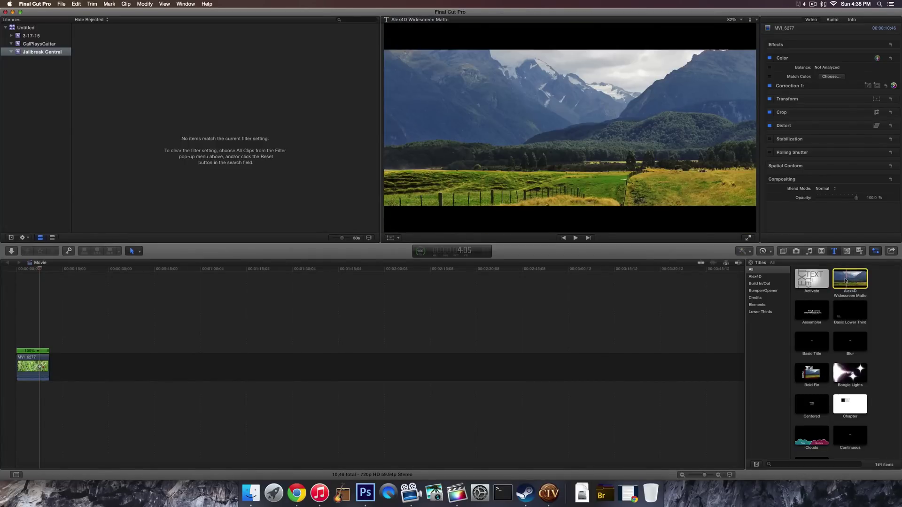
click(44, 291)
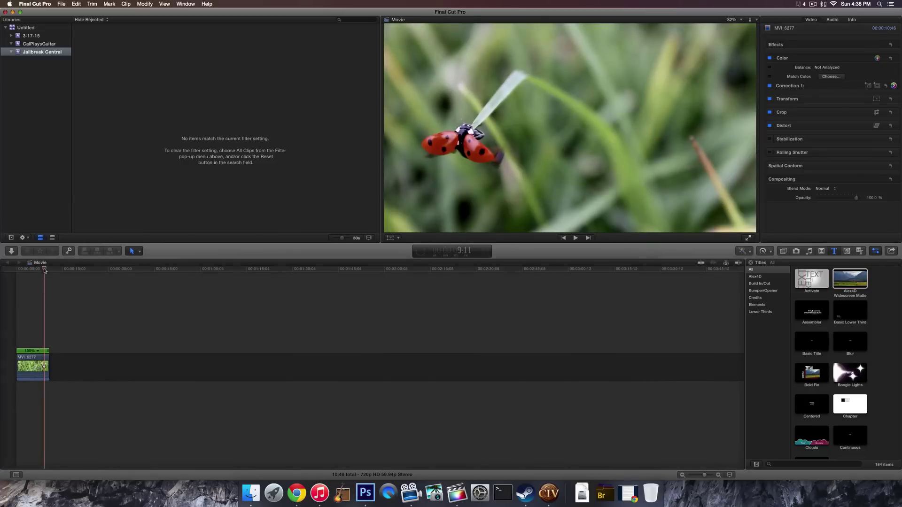
click(40, 271)
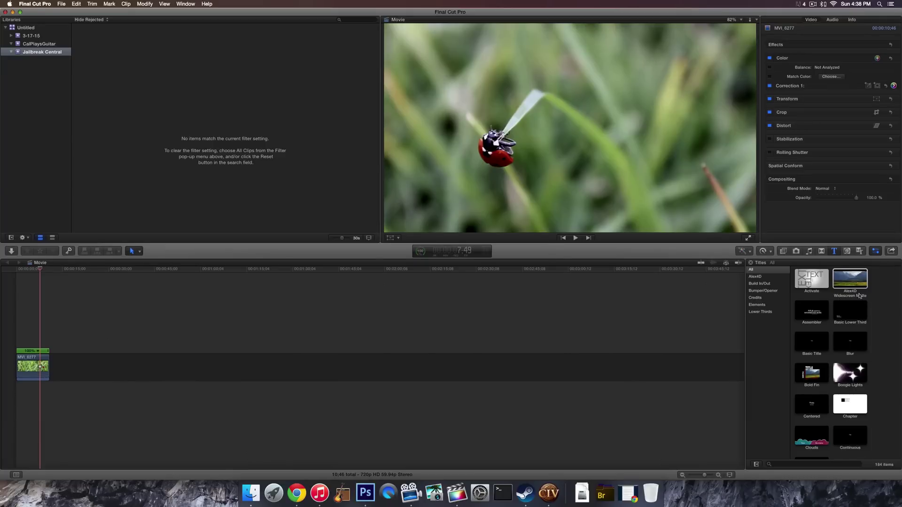
Step: Place Alex4D Widescreen Matte above MVI_6277 and play from the start to check the letterbox bars
drag(853, 280, 17, 337)
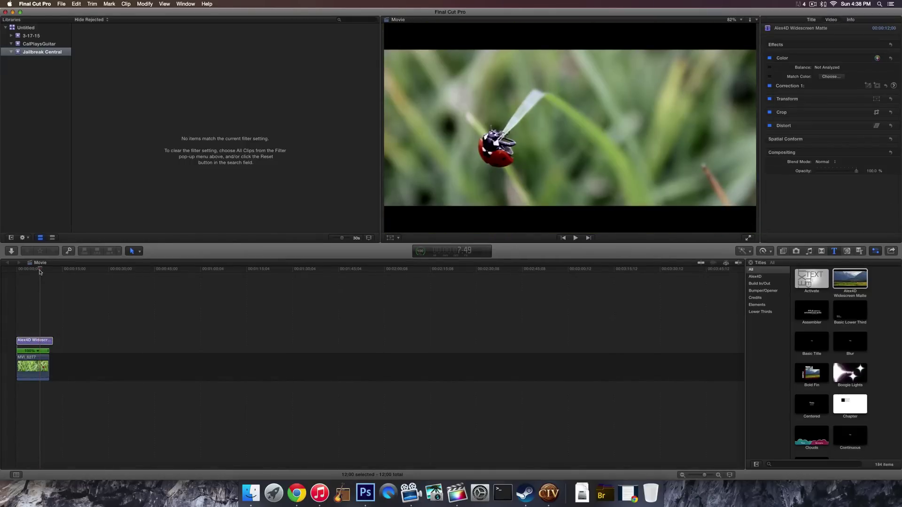
click(17, 270)
key(space)
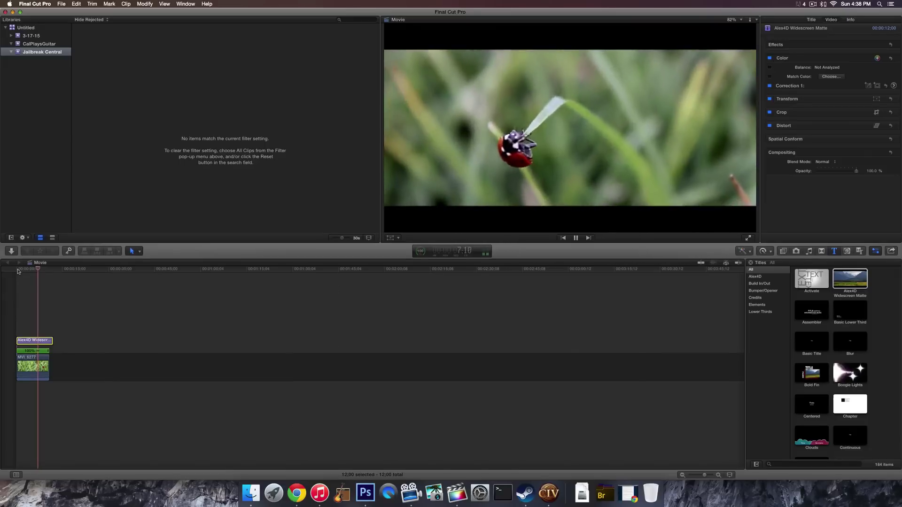
key(space)
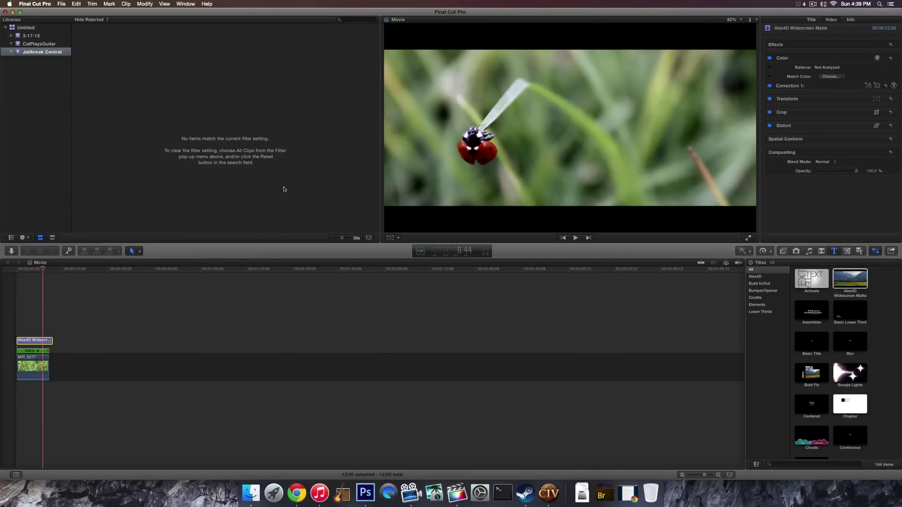
Step: Download the Alex4D Letterbox 1.0 disk image from the alex4d.com blog in Chrome and open it
key(ctrl+Left)
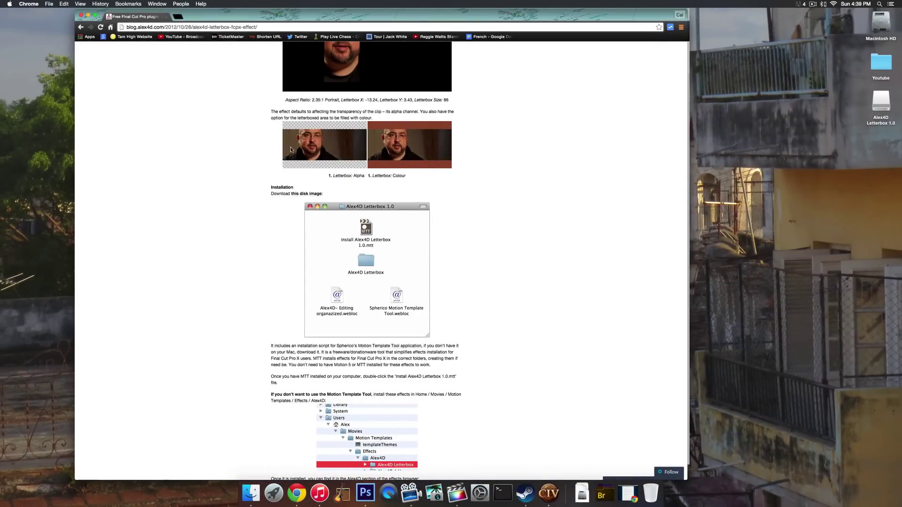
scroll(254, 153, down, 1)
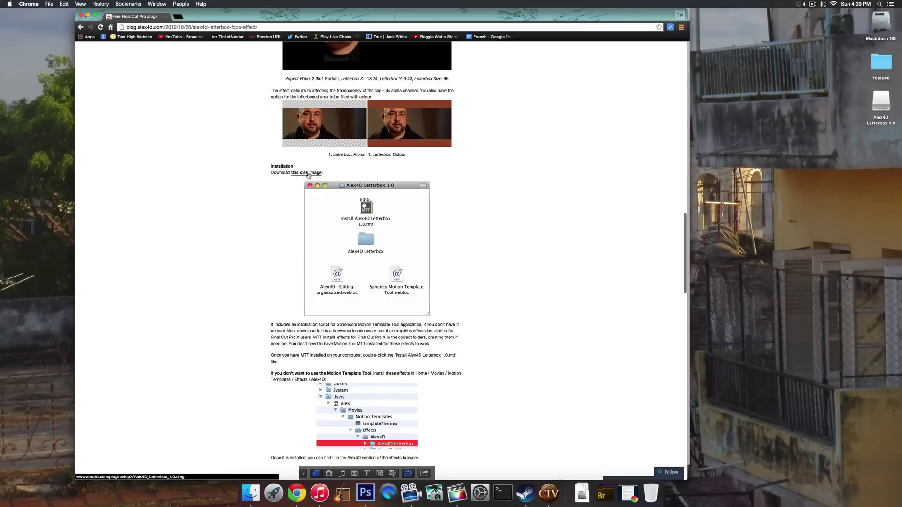
click(308, 174)
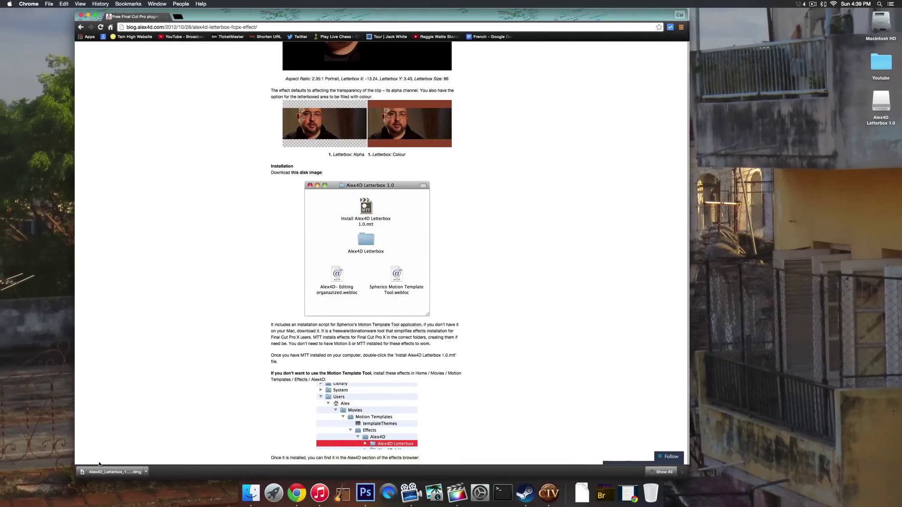
click(99, 470)
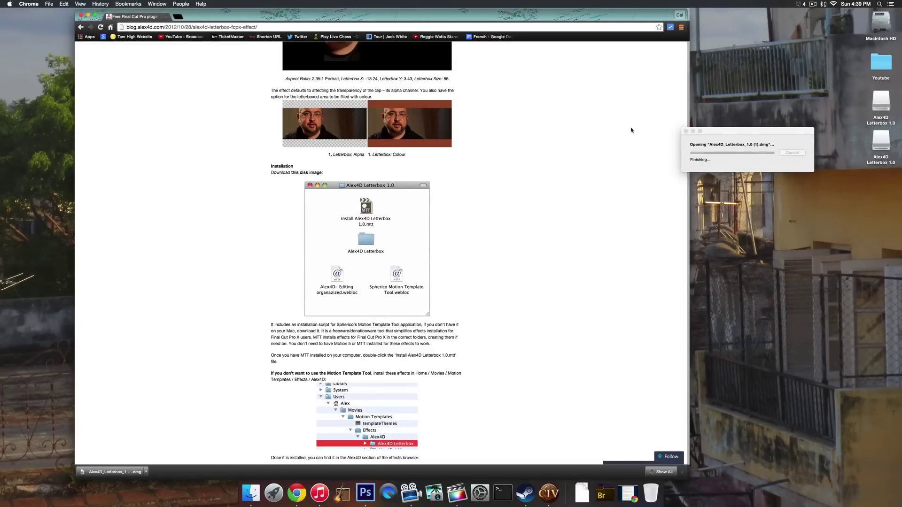
Step: Copy the Alex4D Letterbox folder from the mounted disk window onto the desktop
drag(433, 102, 901, 127)
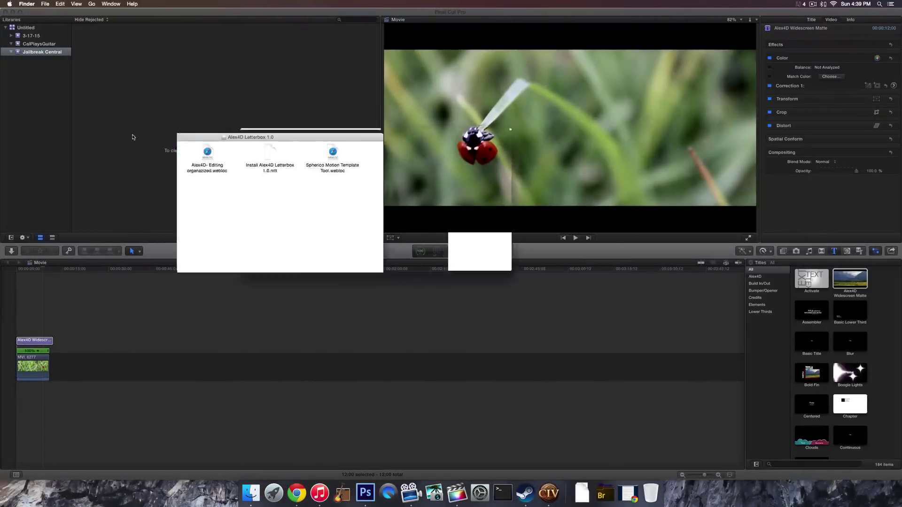
click(40, 106)
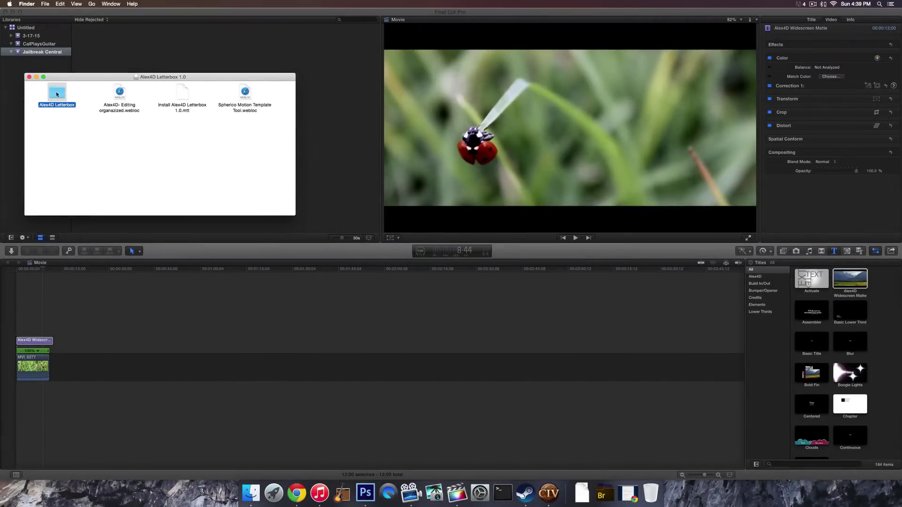
drag(56, 94, 783, 493)
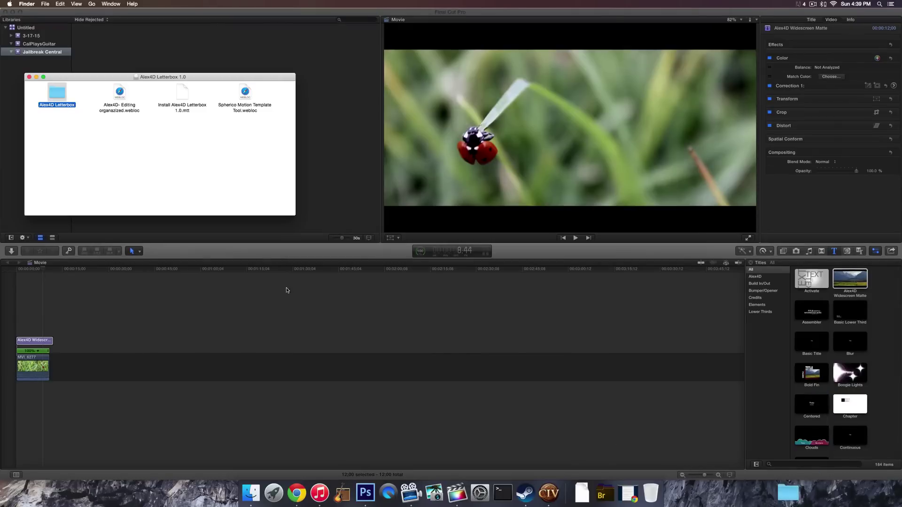
Step: Close the Finder windows, minimize Final Cut Pro, and reposition the Alex4D Letterbox folder on the desktop
click(29, 78)
click(280, 96)
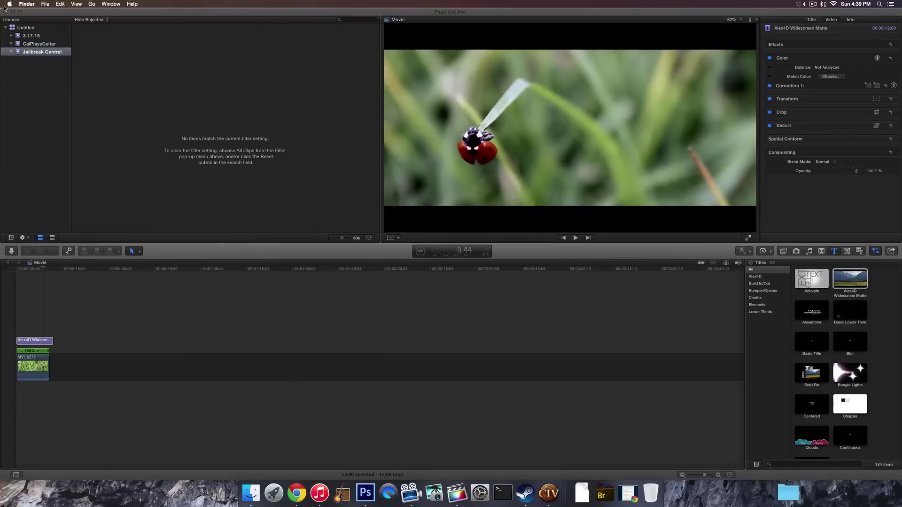
click(13, 12)
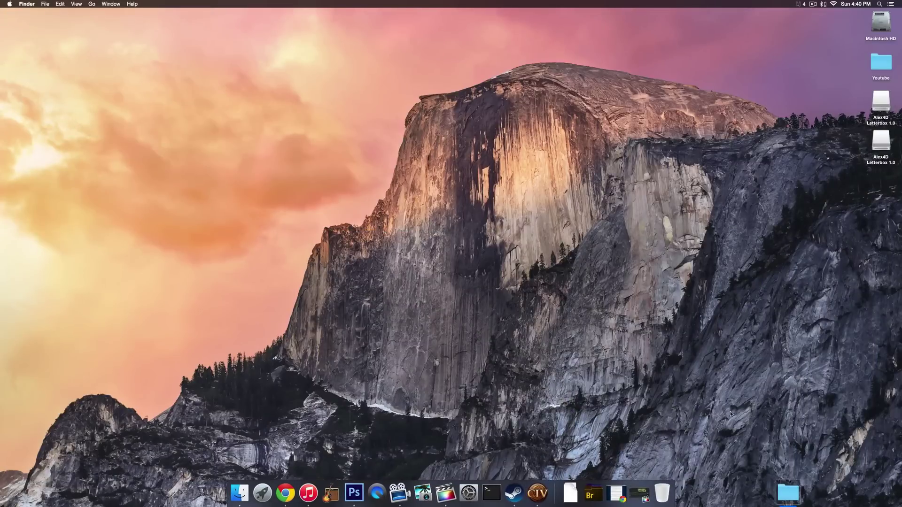
drag(731, 415, 844, 232)
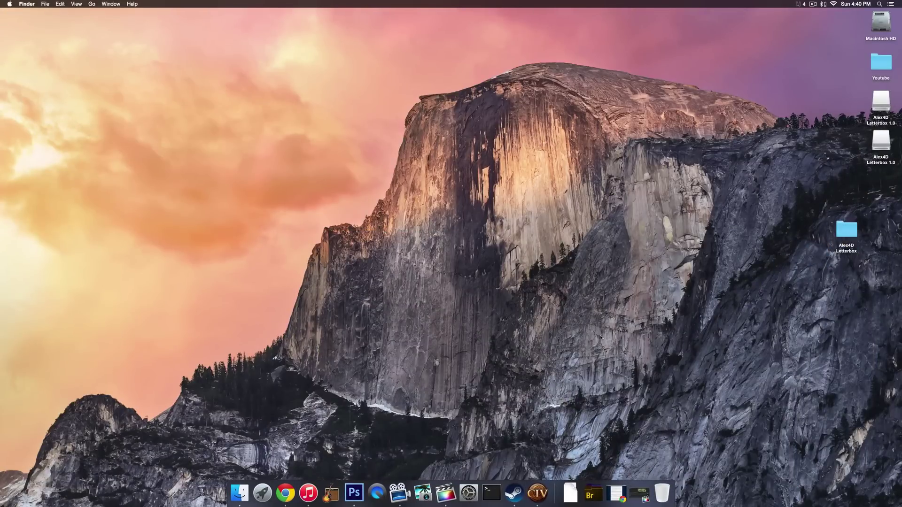
Step: Open a new Finder window from the Dock and enter 'movies' in the search field, correcting a typo
right_click(240, 493)
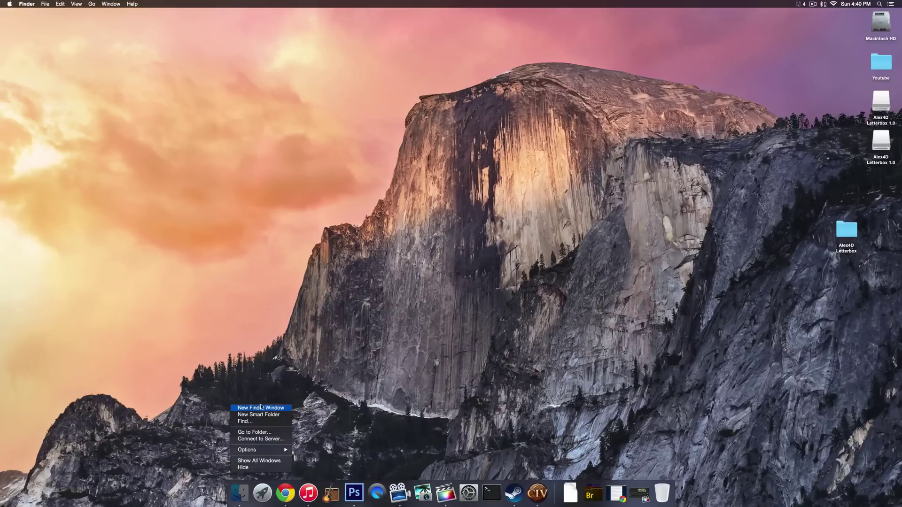
click(261, 408)
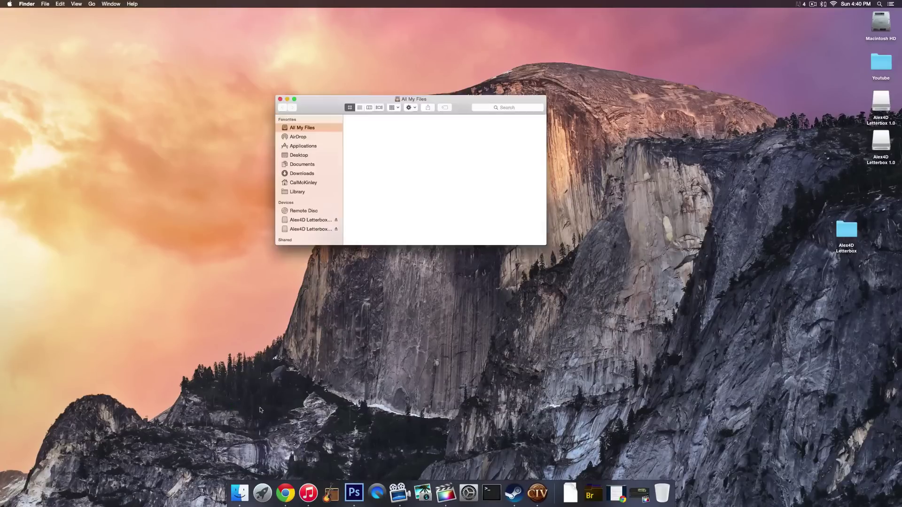
click(504, 107)
text(mpvoes)
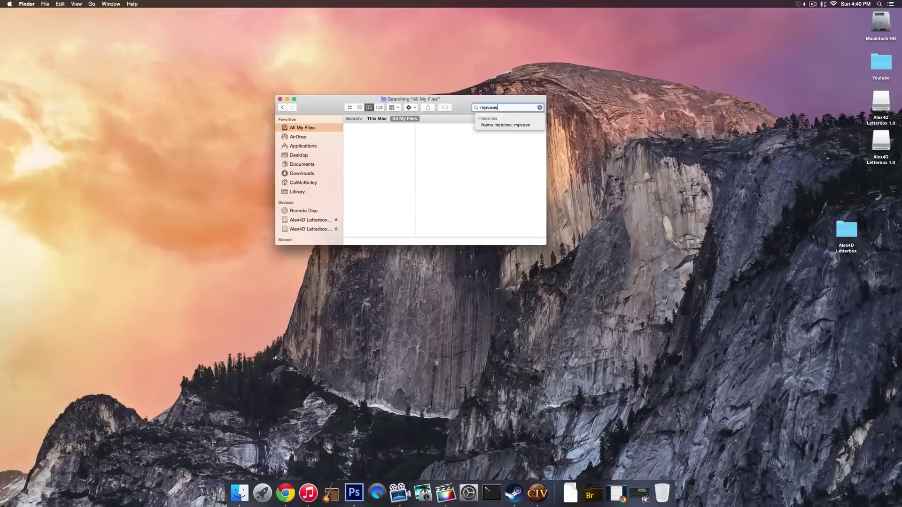
key(super+a)
key(BackSpace)
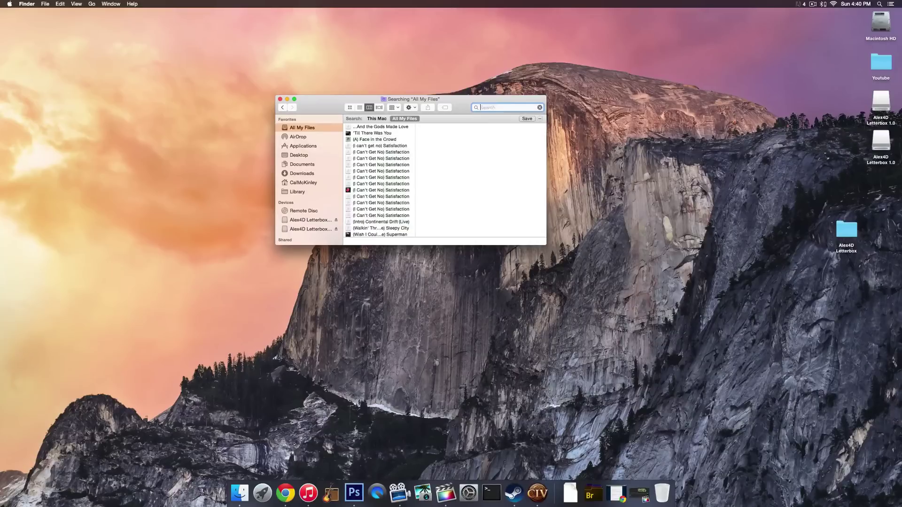
text(movies)
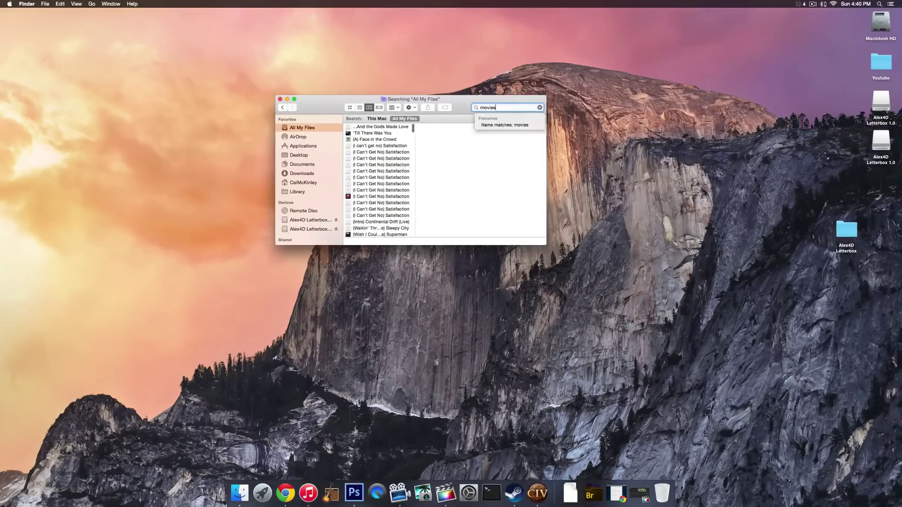
Step: Set the search scope to This Mac and open the Movies folder
key(super+a)
click(376, 118)
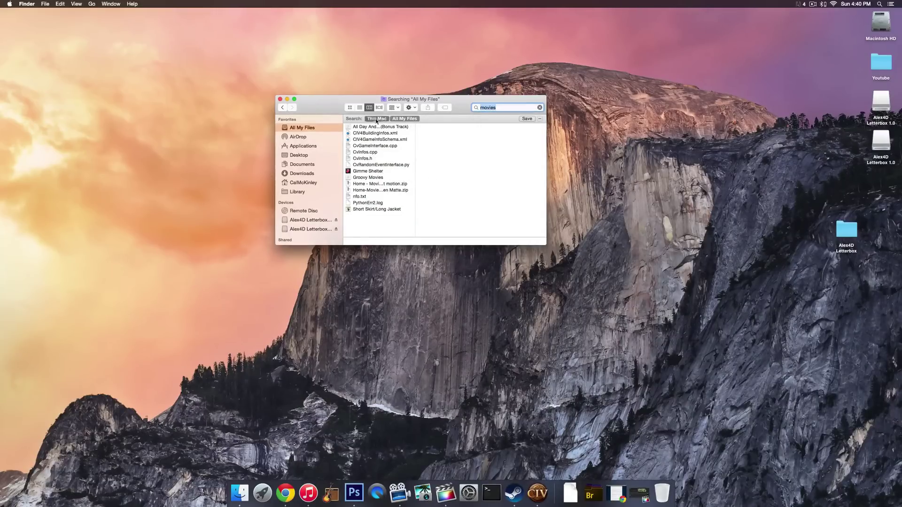
scroll(353, 188, down, 10)
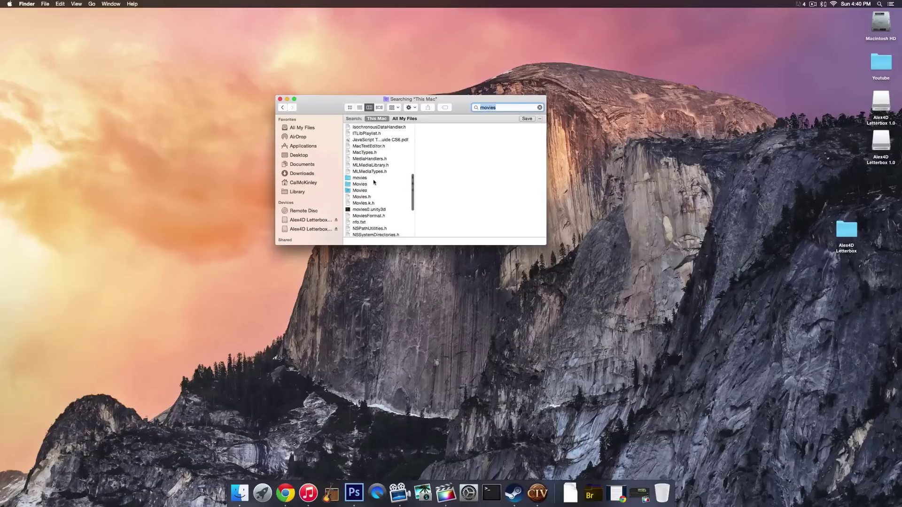
click(351, 191)
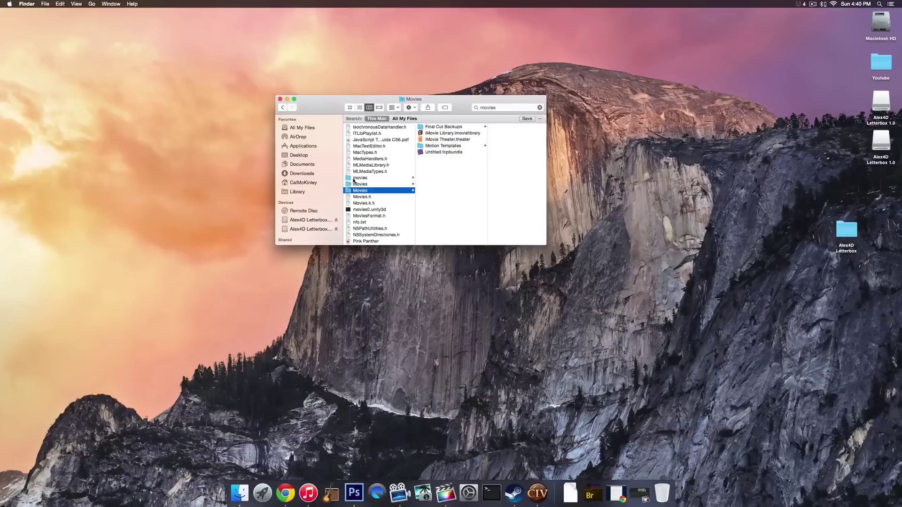
Step: Open Motion Templates › Titles › Alex4D in column view to find Alex4D Widescreen Matte
click(440, 146)
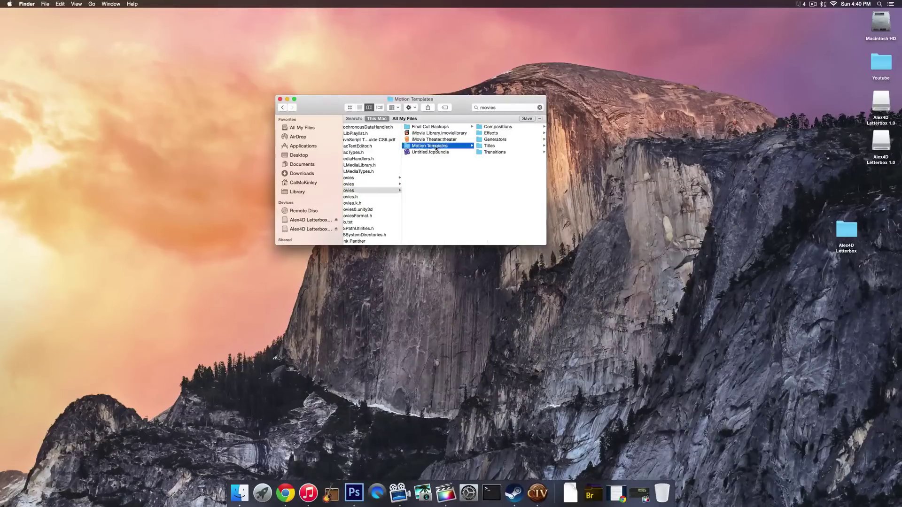
click(490, 146)
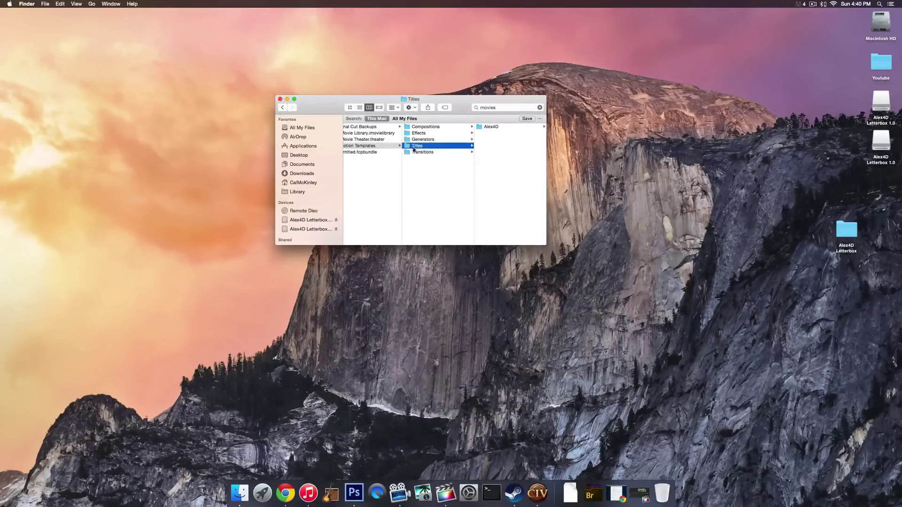
click(491, 128)
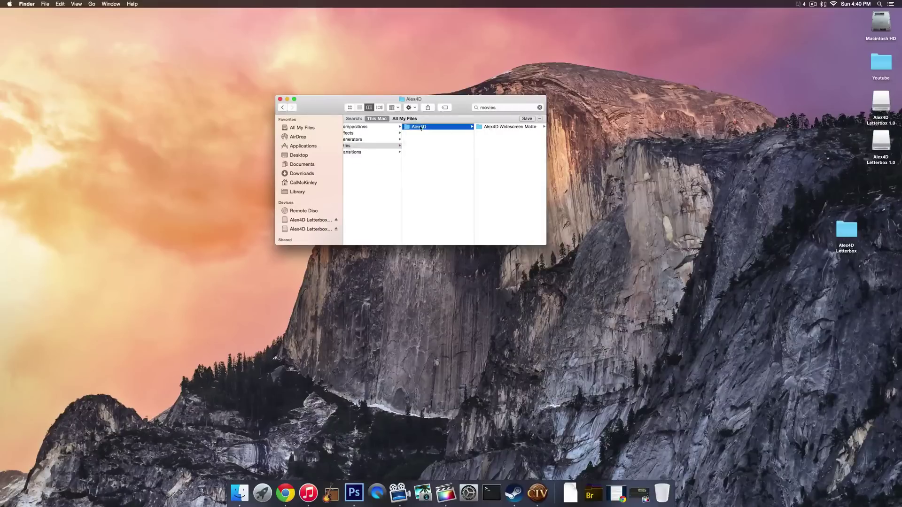
scroll(414, 149, left, 5)
Step: Step back to the Movies level, reopen the Titles folder, and nudge the desktop Alex4D Letterbox folder
click(440, 146)
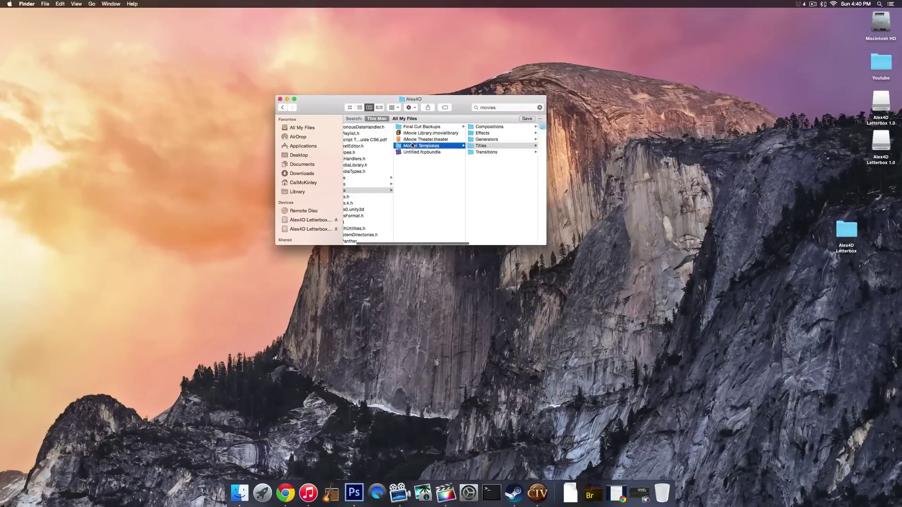
click(445, 159)
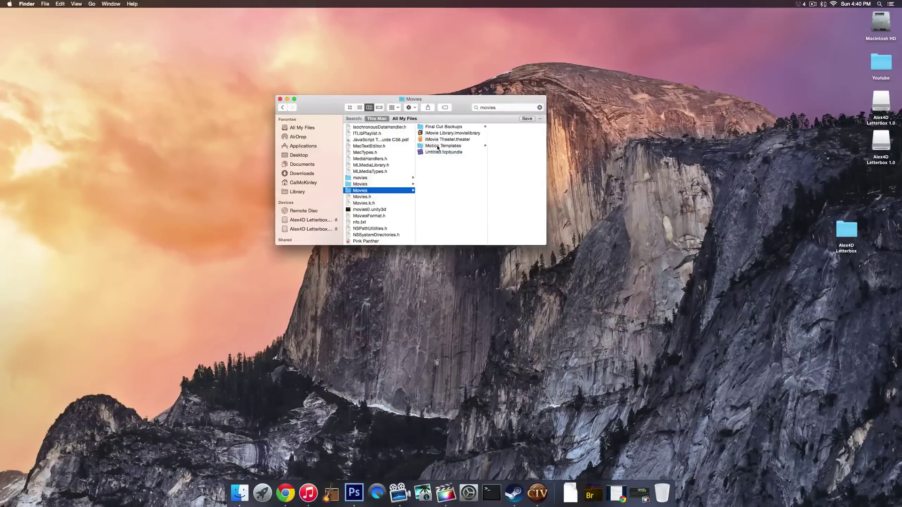
drag(436, 147, 503, 181)
click(485, 145)
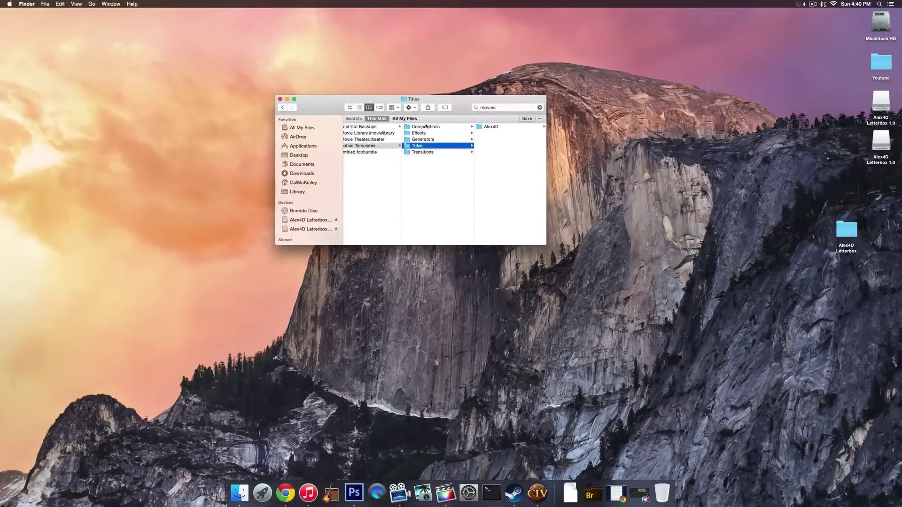
scroll(429, 142, left, 2)
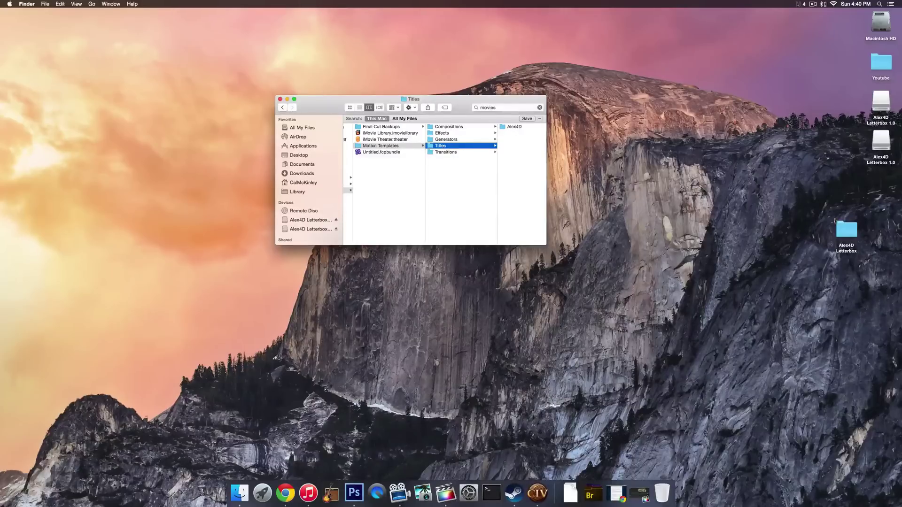
drag(845, 229, 773, 224)
Step: Refocus Finder and drag the Alex4D Letterbox folder toward Titles, then return it to the desktop
click(488, 144)
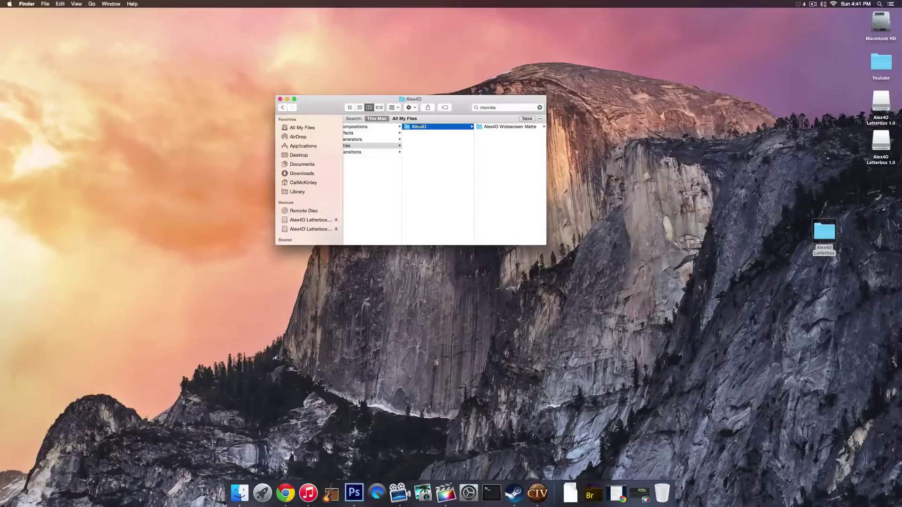
drag(451, 99, 465, 97)
scroll(414, 148, left, 3)
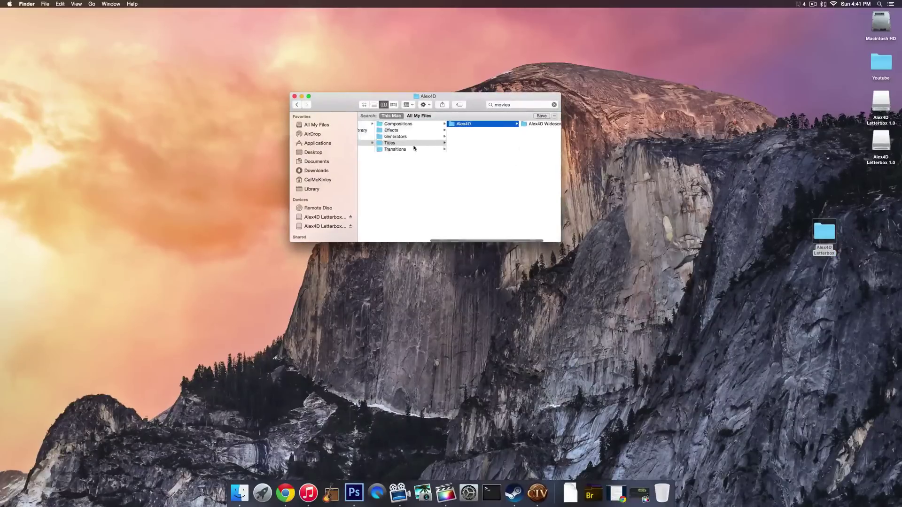
scroll(414, 148, right, 4)
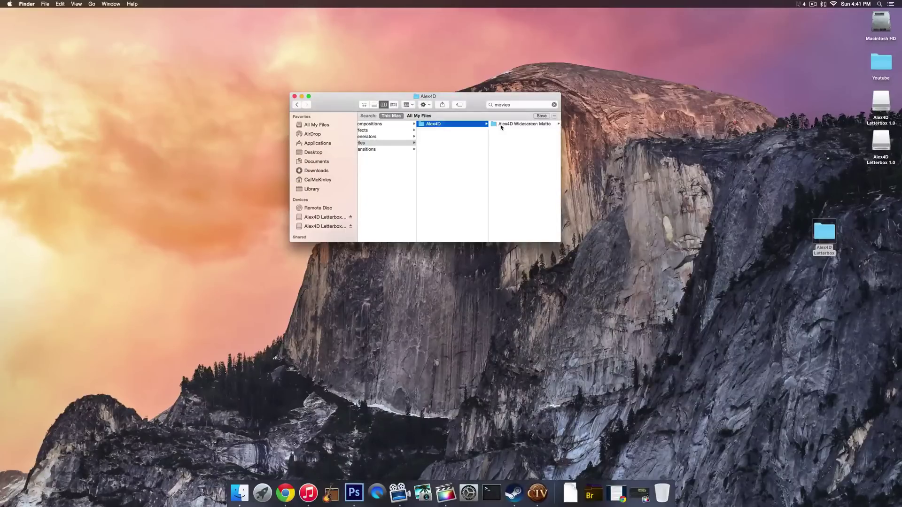
drag(820, 230, 516, 137)
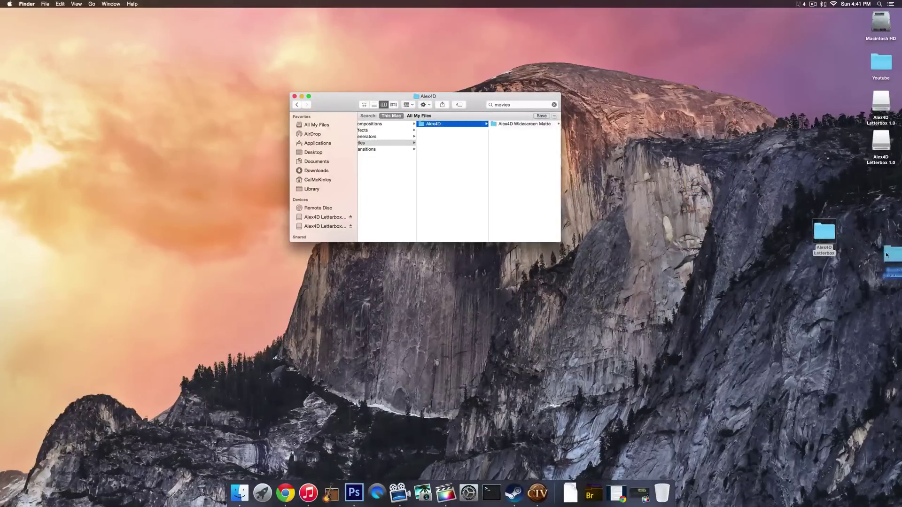
drag(886, 255, 874, 190)
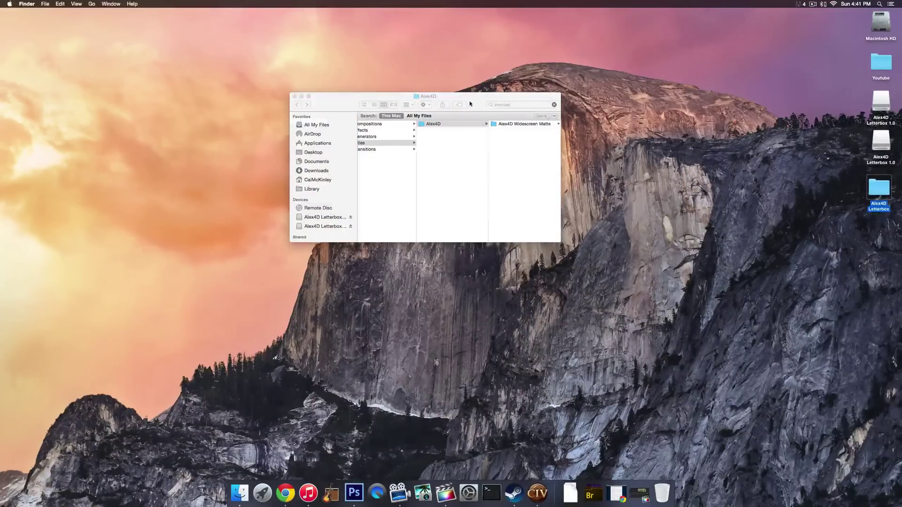
Step: Check the Alex4D Widescreen Matte folder's .motn file and Media folder, then close the Finder window
drag(470, 104, 560, 111)
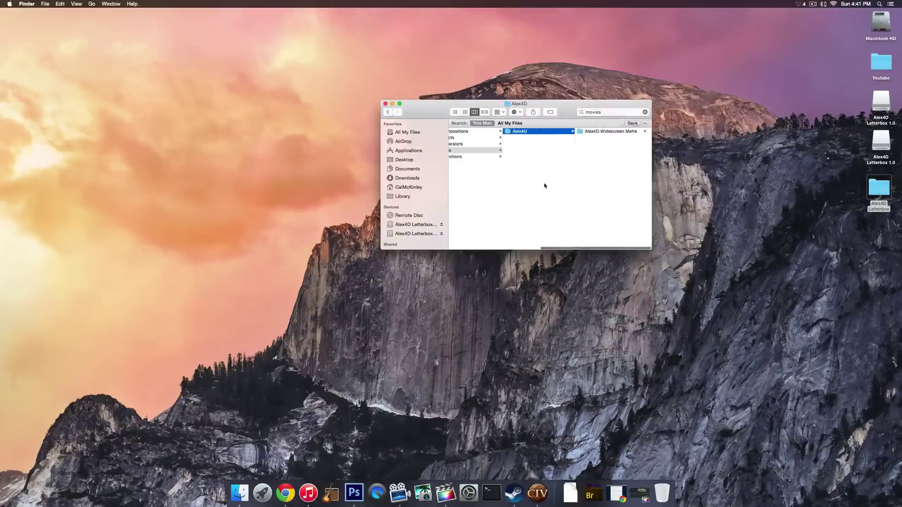
click(603, 131)
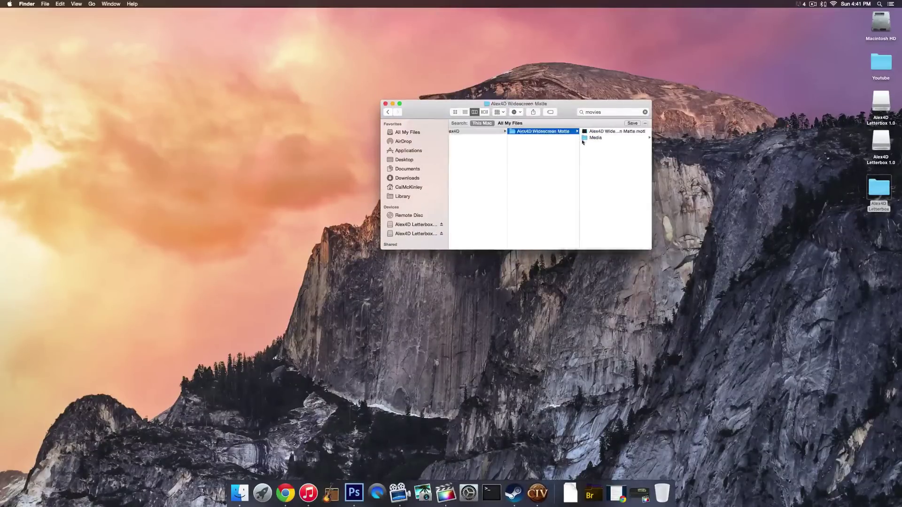
click(386, 104)
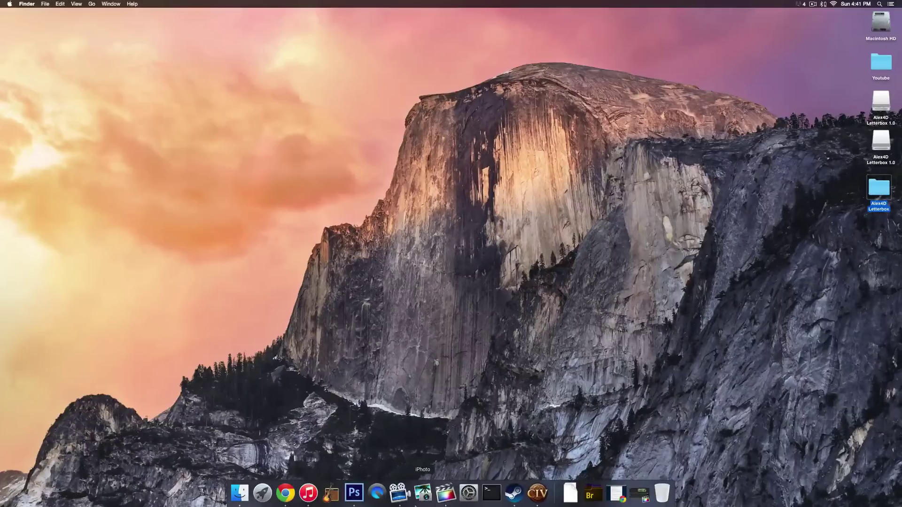
Step: Return to Final Cut Pro, filter Titles to Alex4D, and drag Widescreen Matte into the timeline
click(446, 492)
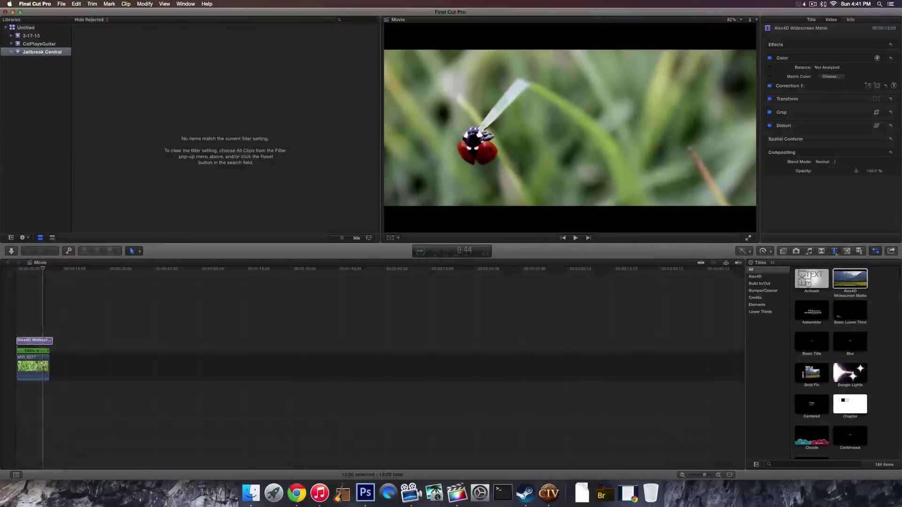
click(834, 251)
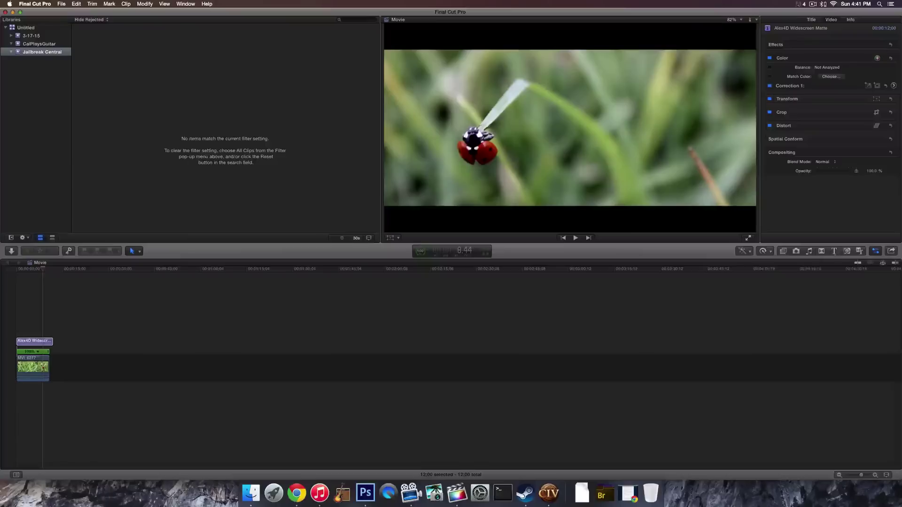
click(835, 253)
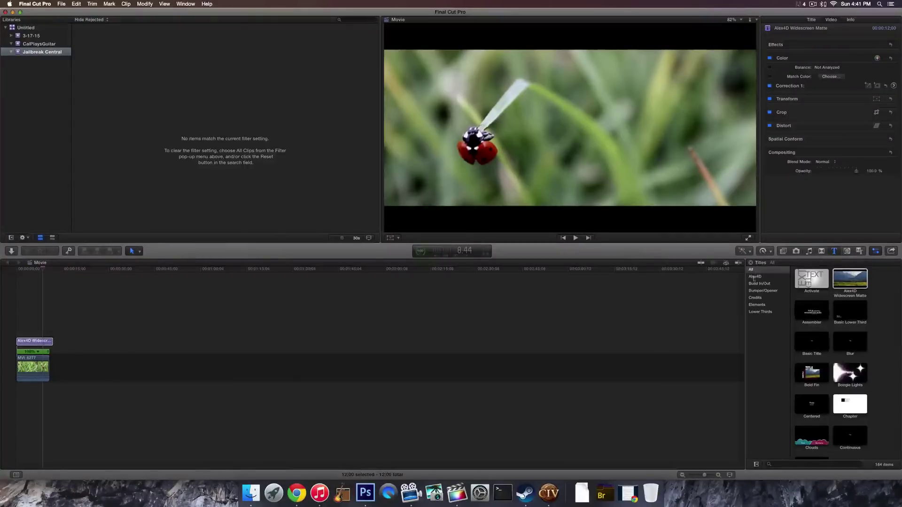
click(755, 277)
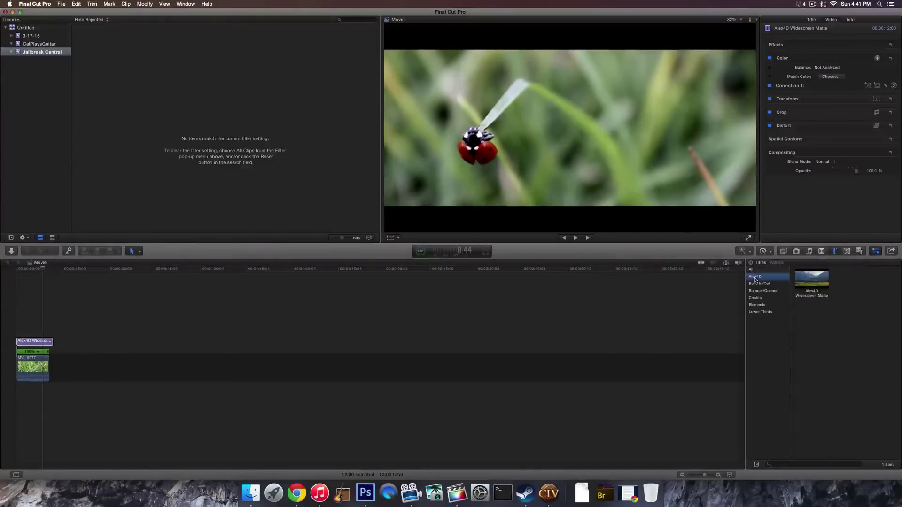
click(811, 278)
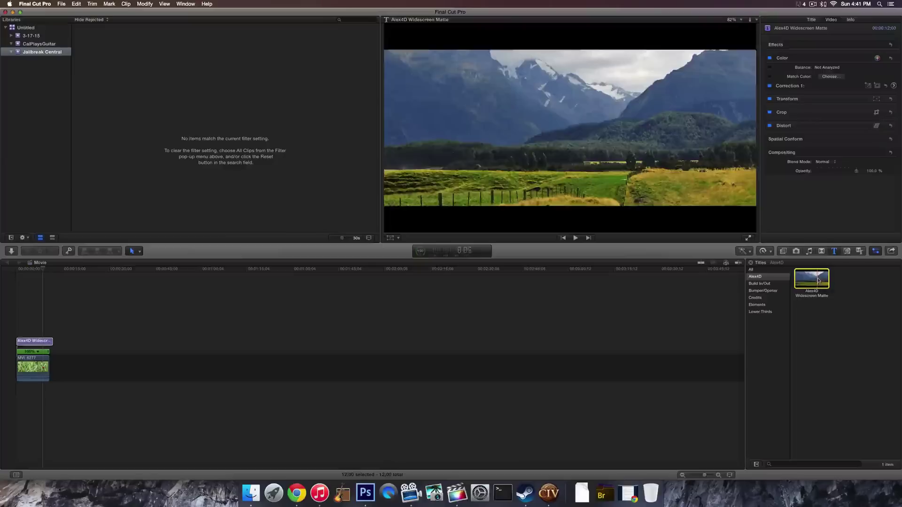
drag(817, 281, 761, 331)
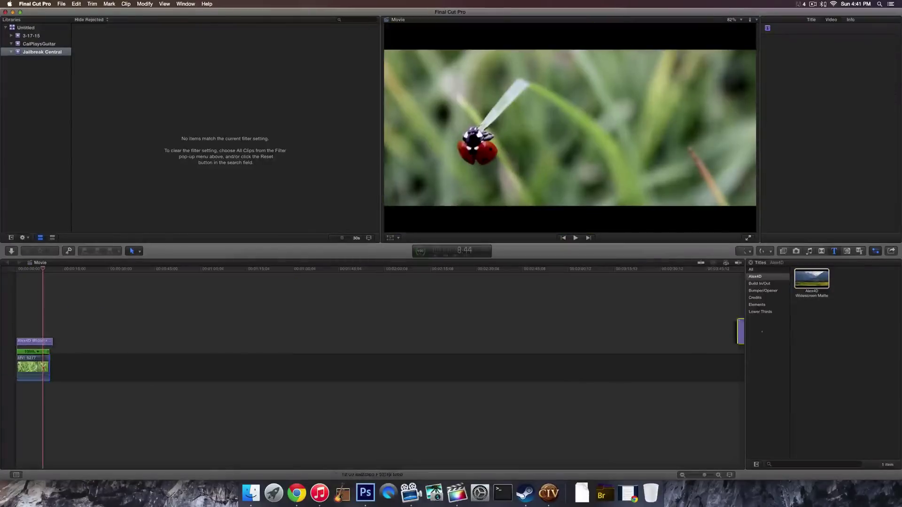
Step: Stretch the Widescreen Matte title to about 3:13 and scrub back over the letterboxed ladybug clip
click(58, 345)
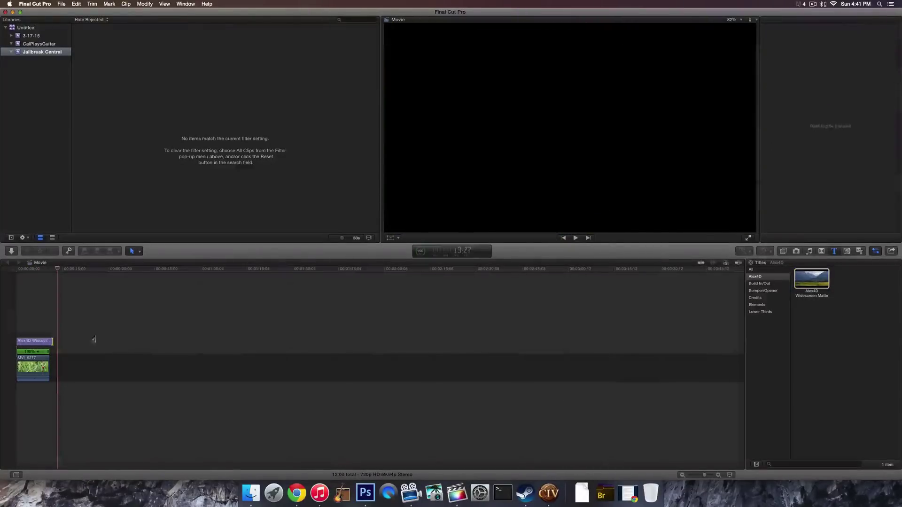
drag(93, 339, 609, 339)
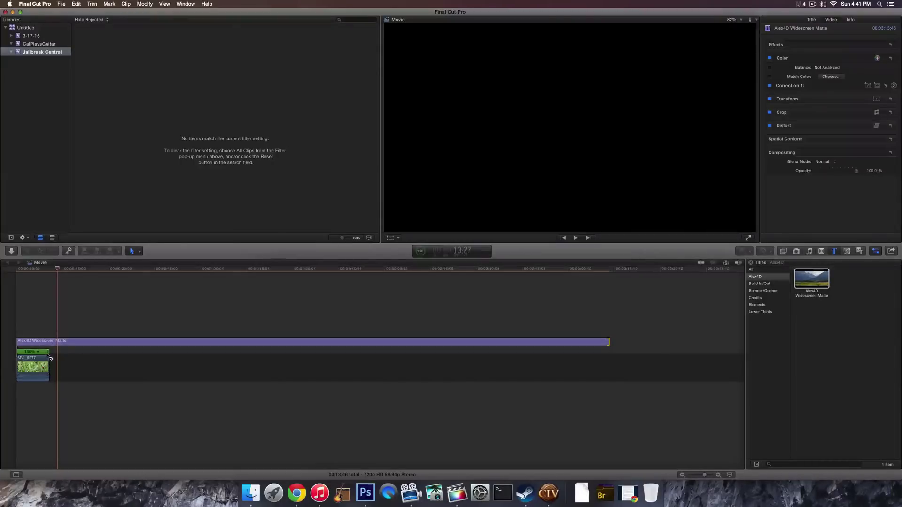
mouse_move(40, 271)
mouse_down()
mouse_move(21, 269)
mouse_move(43, 265)
mouse_up()
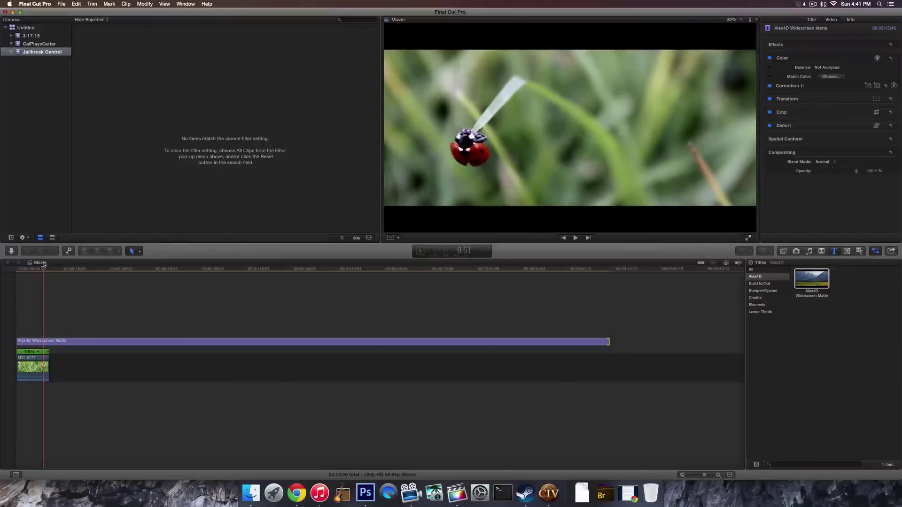